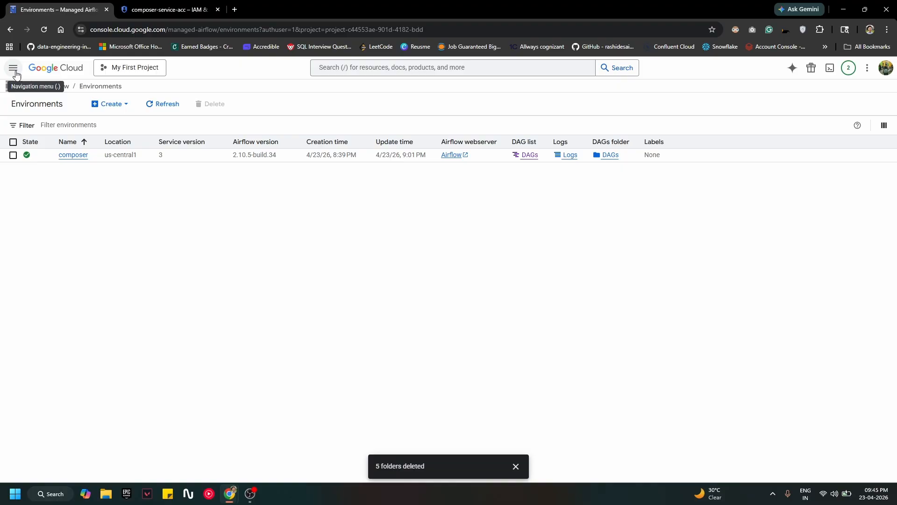
Step: Open the Google Cloud Console navigation menu to reach IAM & Admin
left_click(14, 71)
Step: Open IAM & Admin in a new tab and view composer-service-acc under My First Project
mouse_move(65, 215)
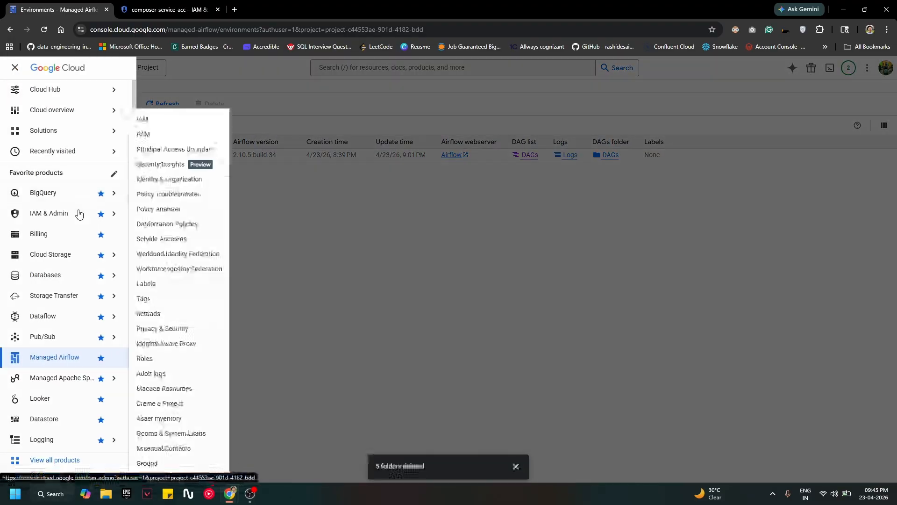
right_click(62, 216)
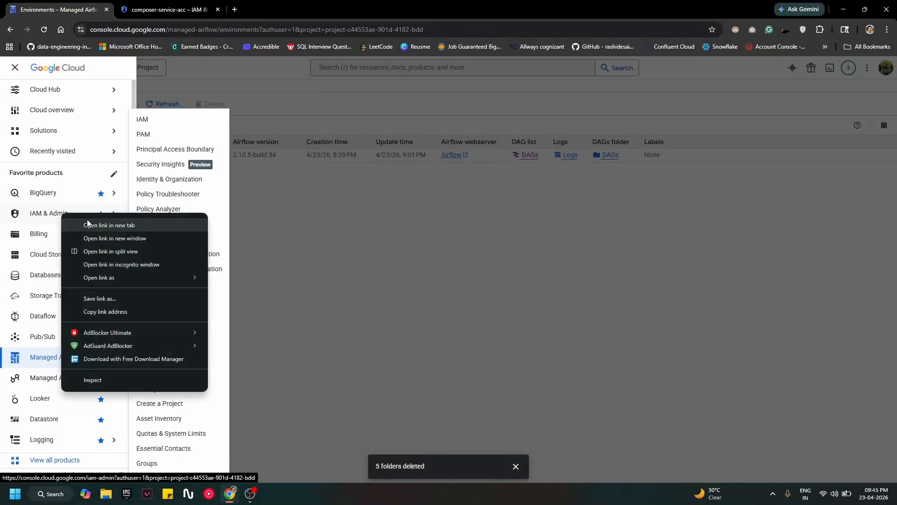
left_click(93, 225)
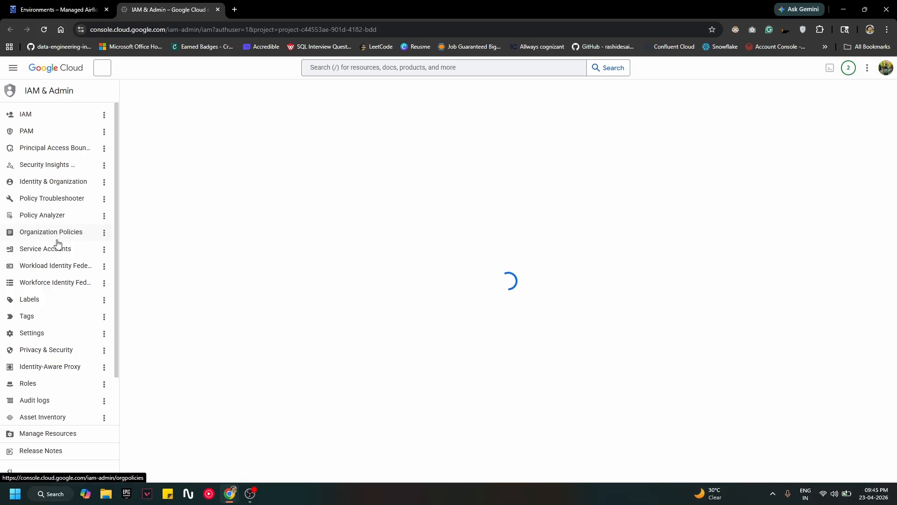
left_click(52, 252)
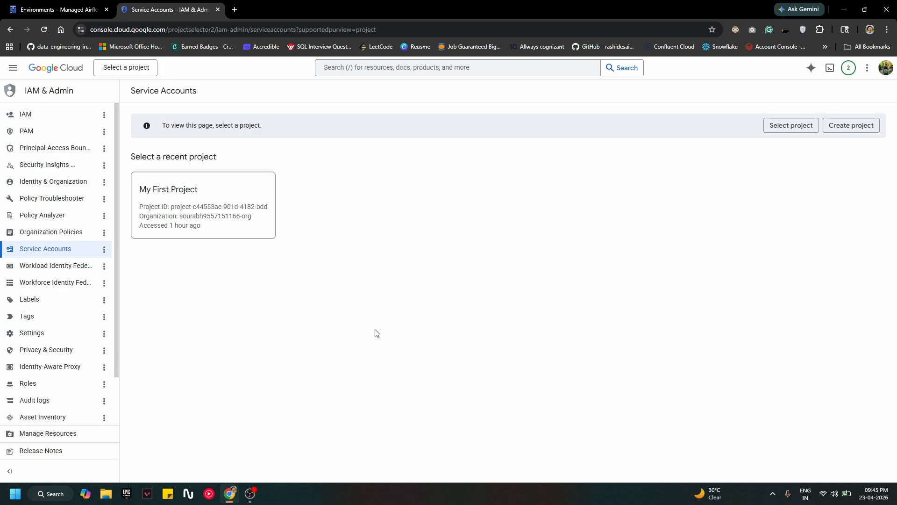
left_click(234, 210)
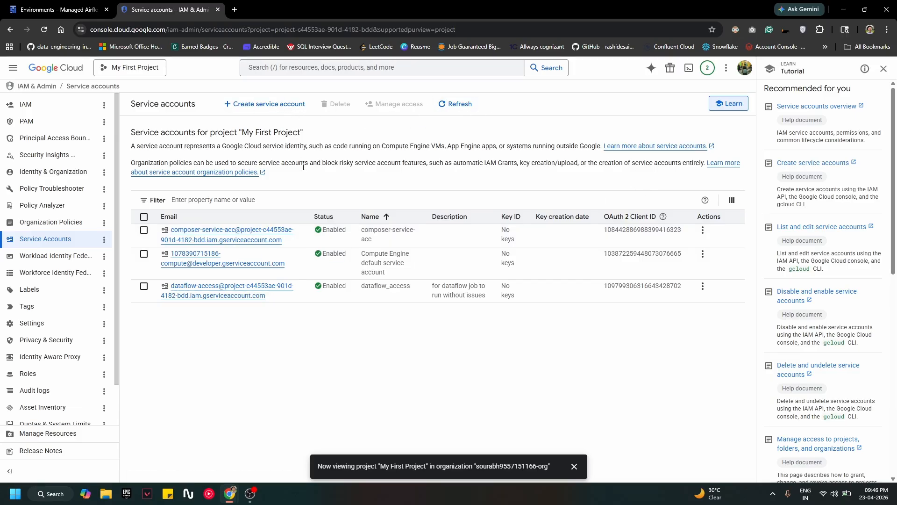
left_click(239, 234)
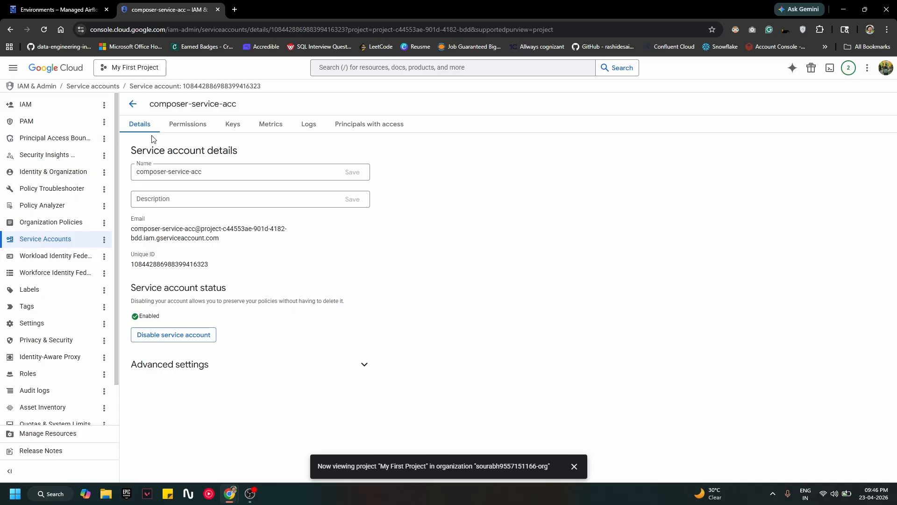
Step: Review composer-service-acc's roles, keeping Cloud Composer API and v2 API Service Agent Extension, then return to Environments
left_click(193, 129)
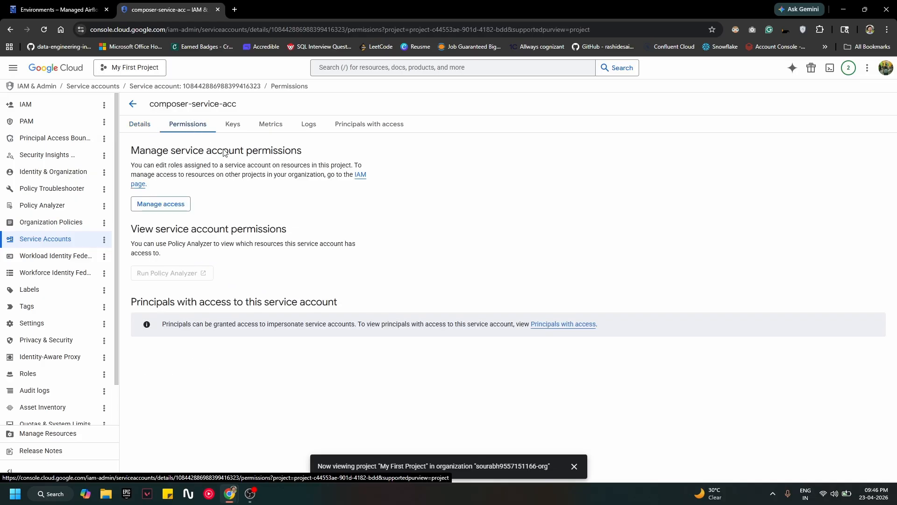
left_click(171, 205)
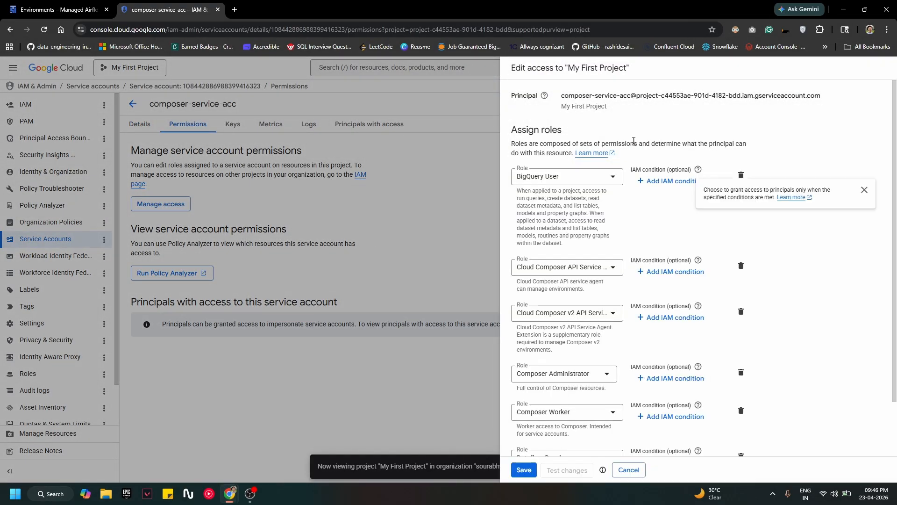
scroll(624, 187, "down", 2)
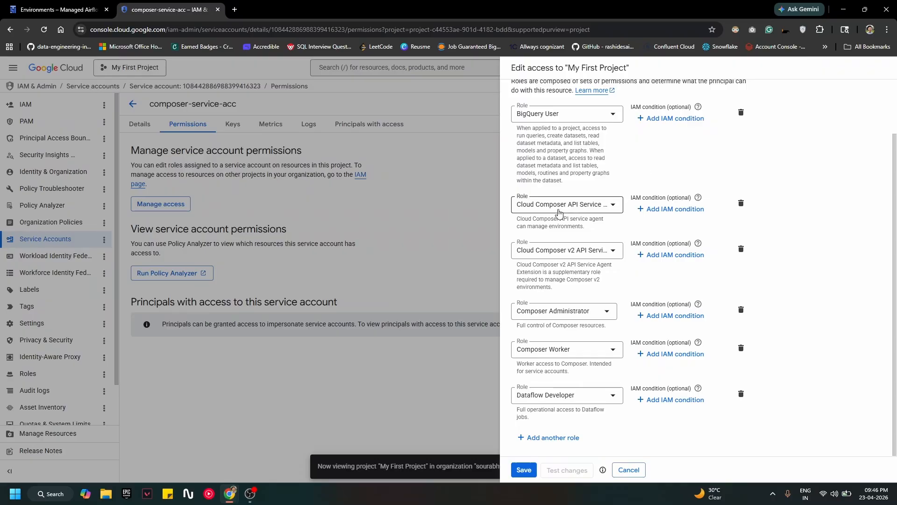
left_click(608, 209)
left_click(818, 214)
left_click(570, 251)
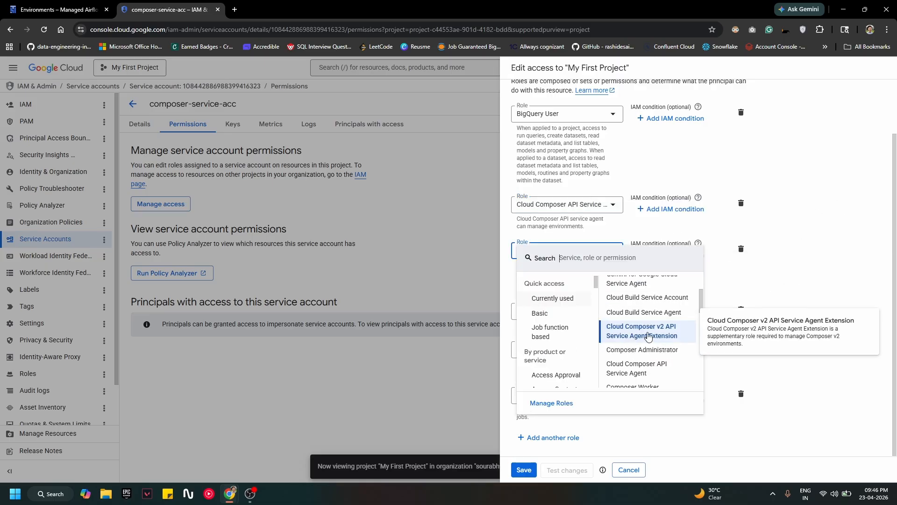
left_click(803, 246)
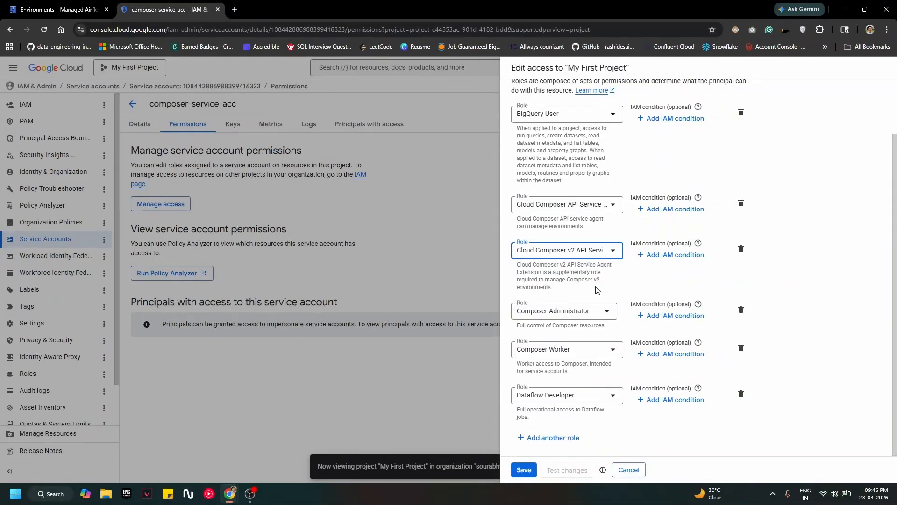
left_click(56, 9)
left_click(357, 221)
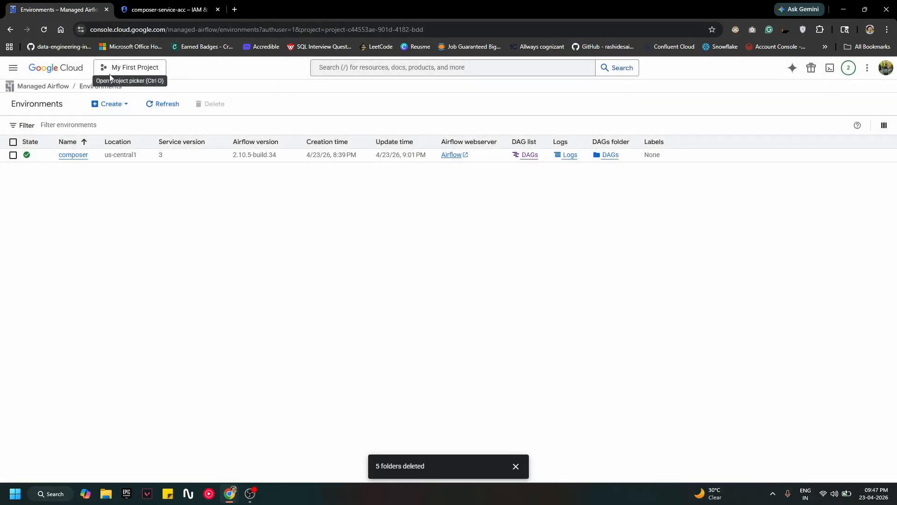
Step: Save composer-service-acc's role assignments and start a new Managed Airflow Gen 3 environment
left_click(119, 107)
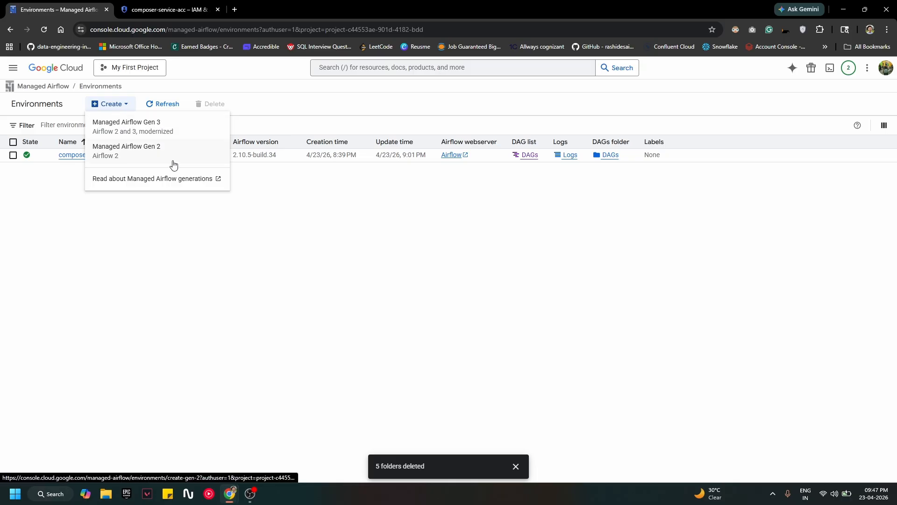
left_click(169, 14)
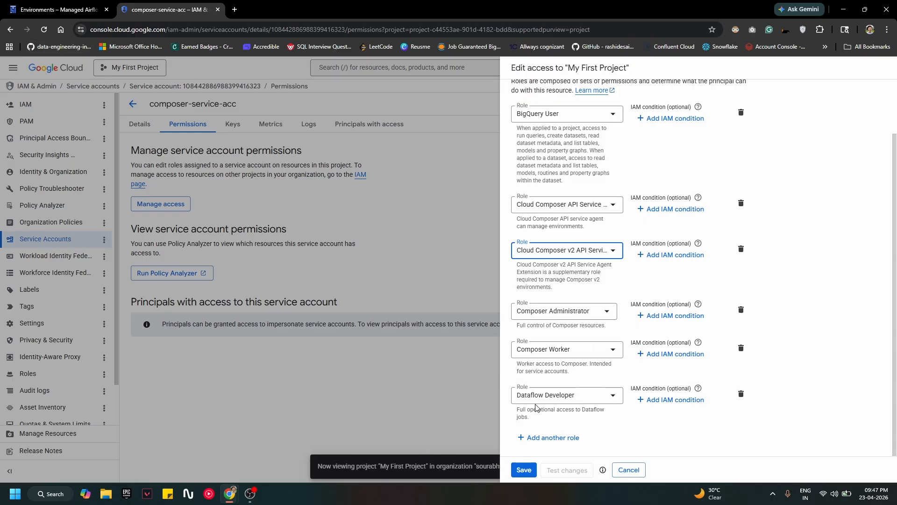
left_click(524, 469)
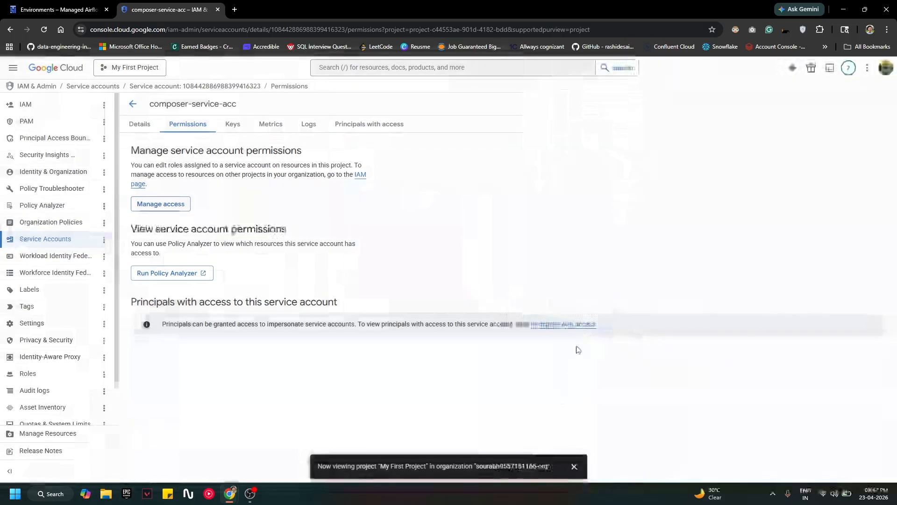
left_click(54, 10)
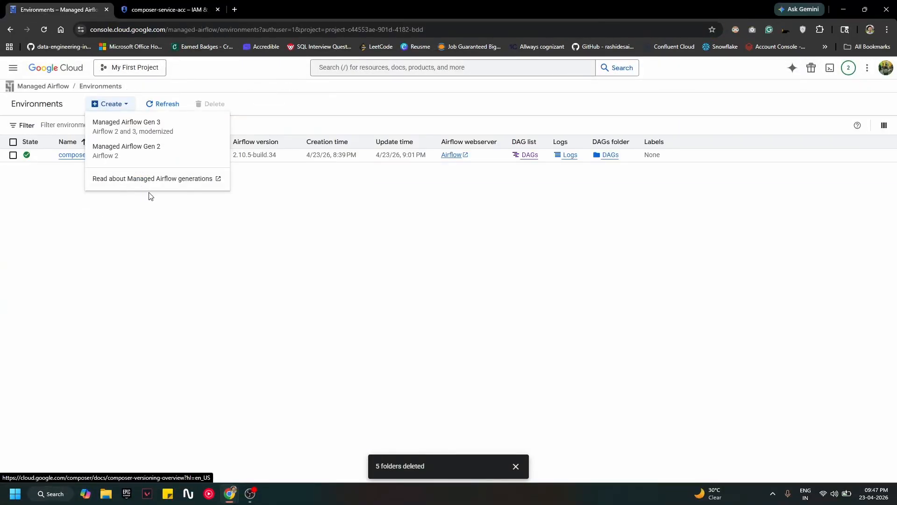
left_click(149, 134)
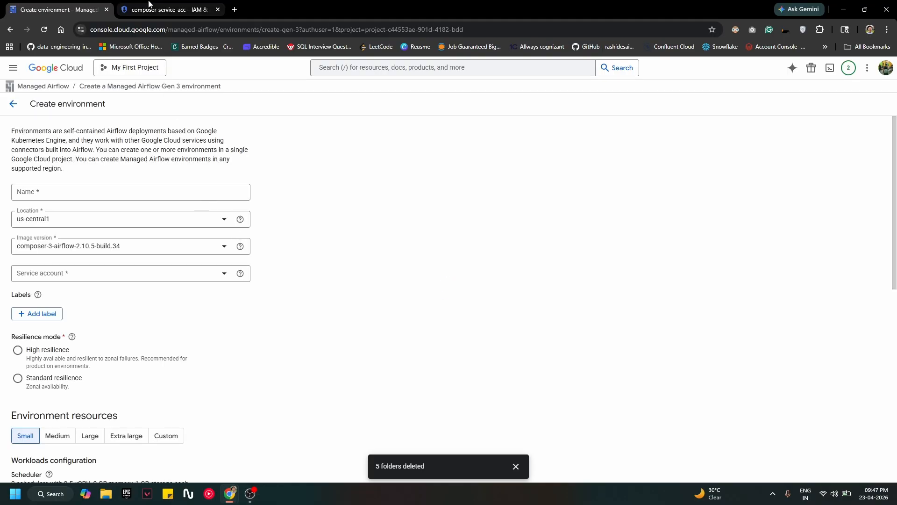
left_click(149, 9)
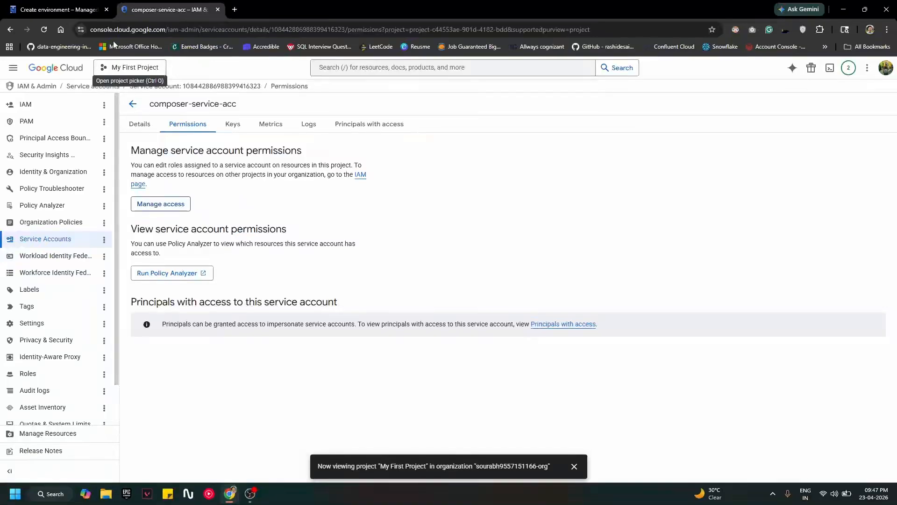
Step: Delete the Composer Administrator role from composer-service-acc and save the access changes
left_click(176, 204)
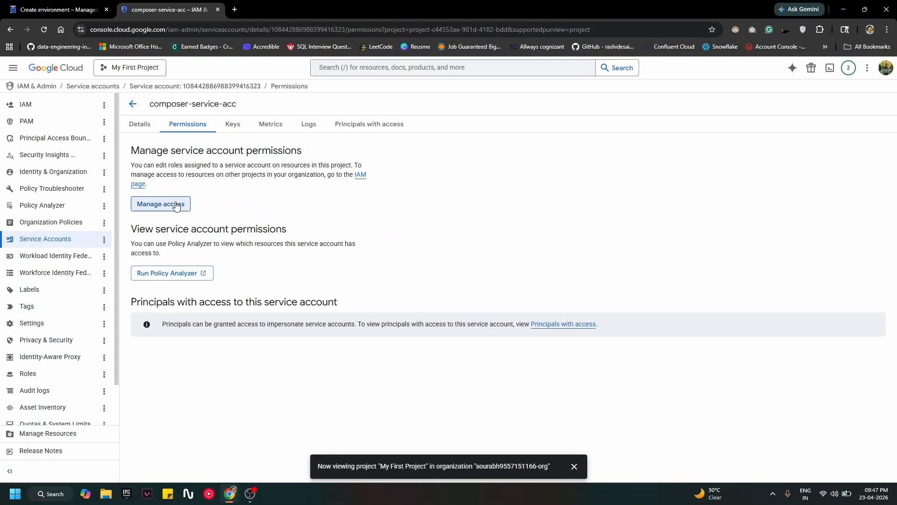
scroll(738, 354, "down", 2)
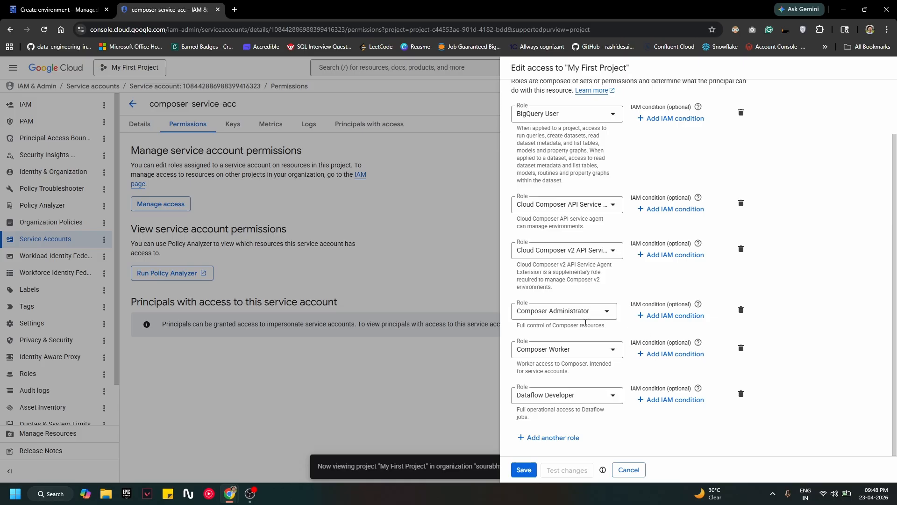
left_click(741, 309)
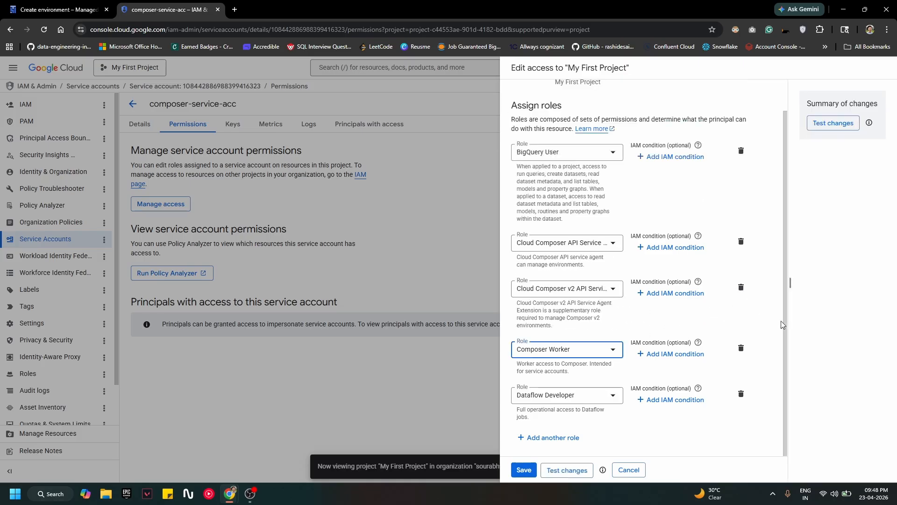
left_click(524, 469)
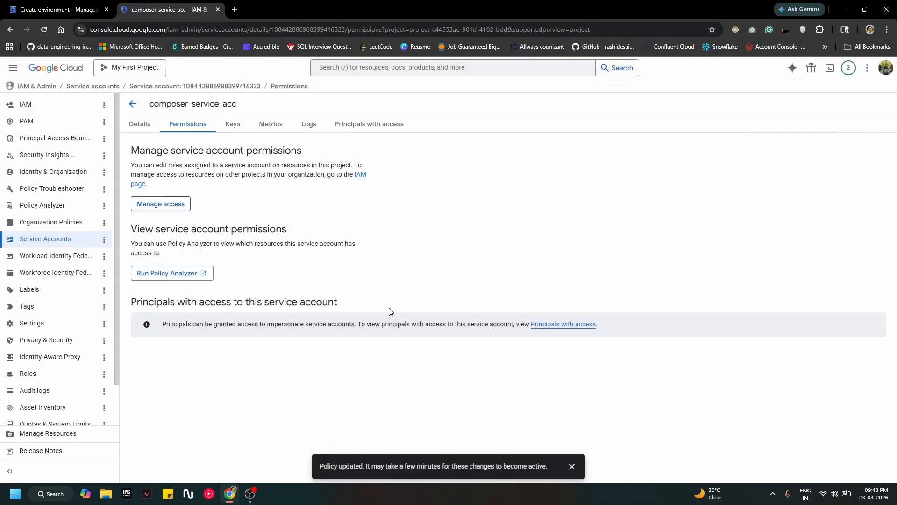
left_click(76, 5)
Step: Name the environment composer2 in us-central1 with image composer-3-airflow-2.10.5-build.34
left_click(103, 190)
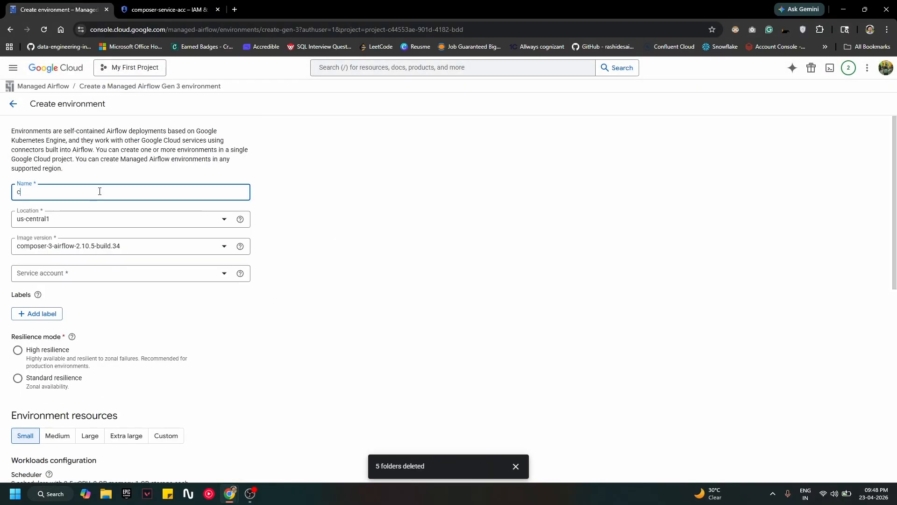
type("composer2")
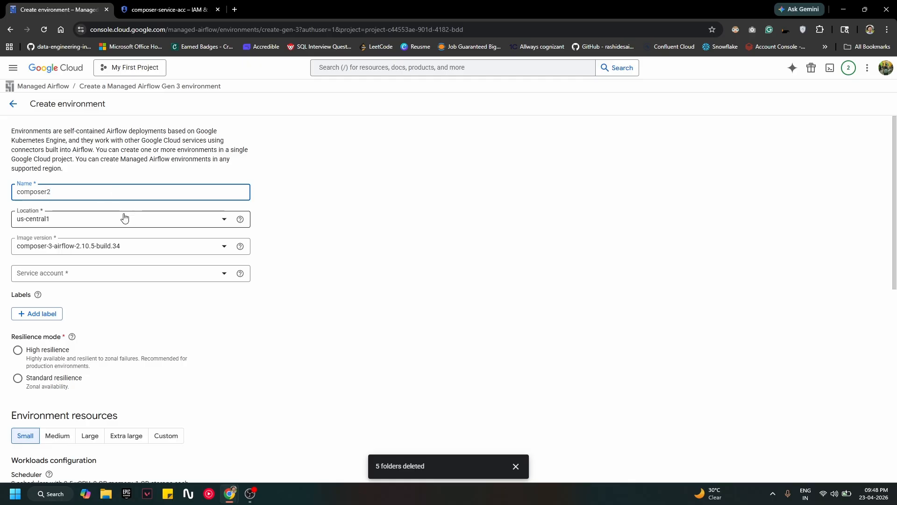
left_click(79, 222)
left_click(272, 311)
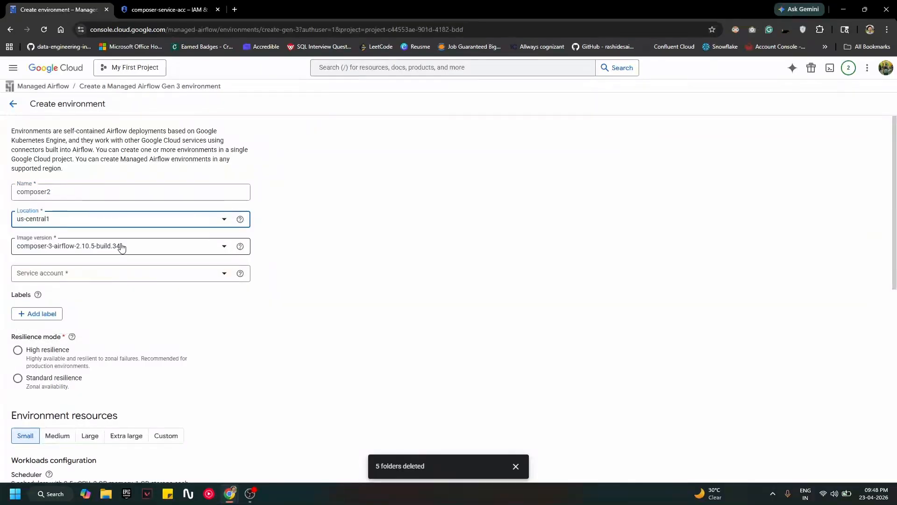
left_click(159, 249)
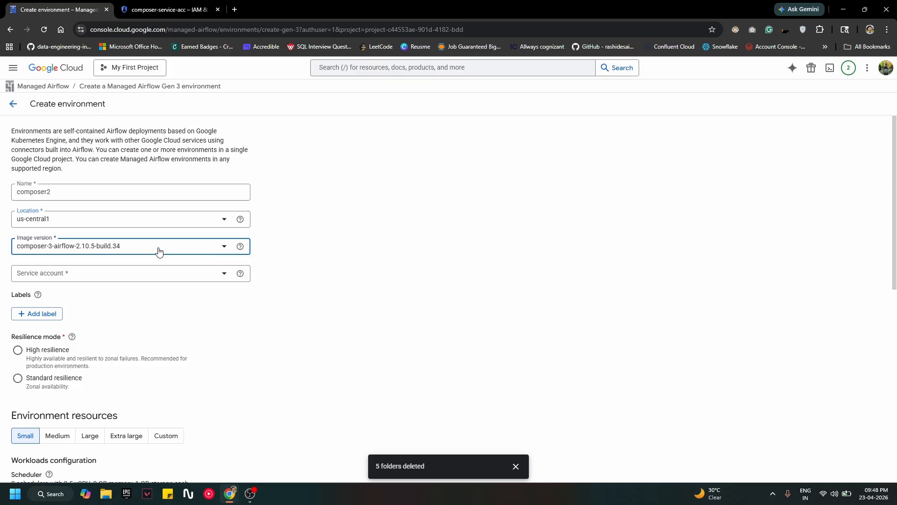
left_click(256, 338)
Step: Use composer-service-acc, Standard resilience and Any zone for the Airflow database
left_click(155, 278)
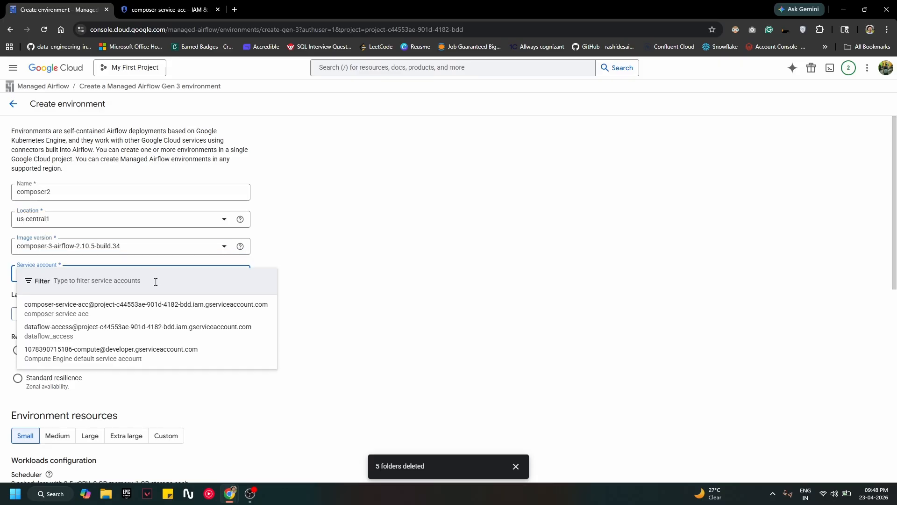
left_click(81, 304)
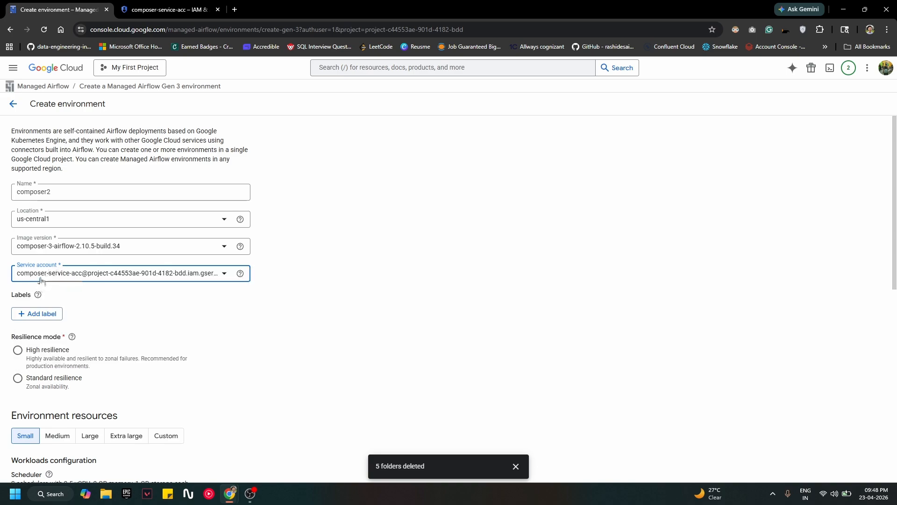
scroll(120, 260, "down", 2)
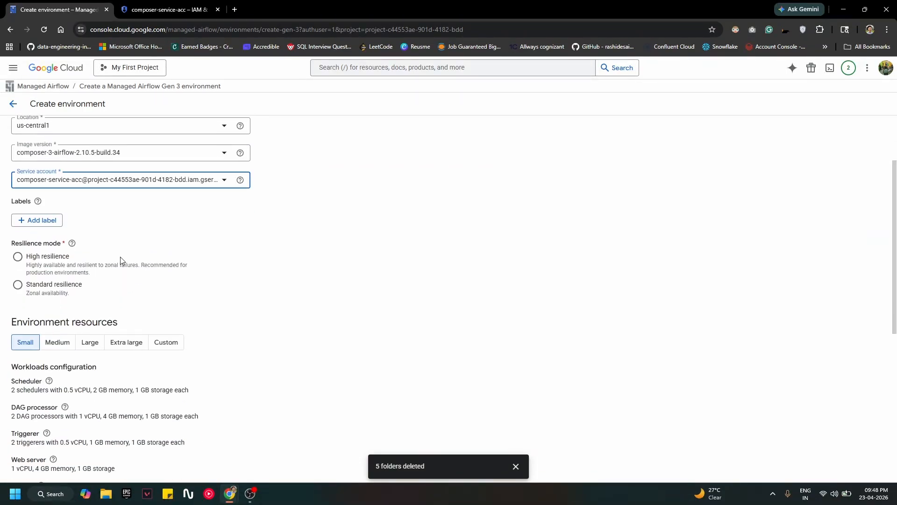
left_click(45, 286)
scroll(122, 313, "down", 2)
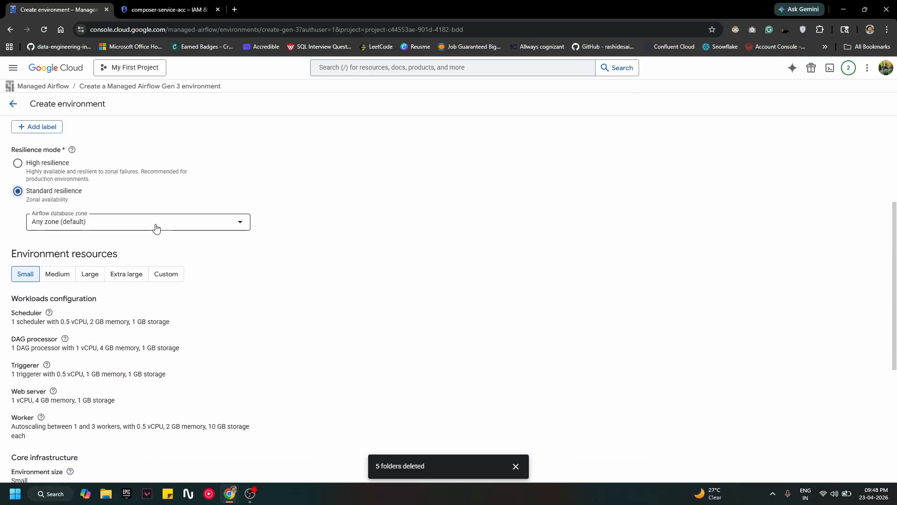
left_click(174, 226)
left_click(335, 305)
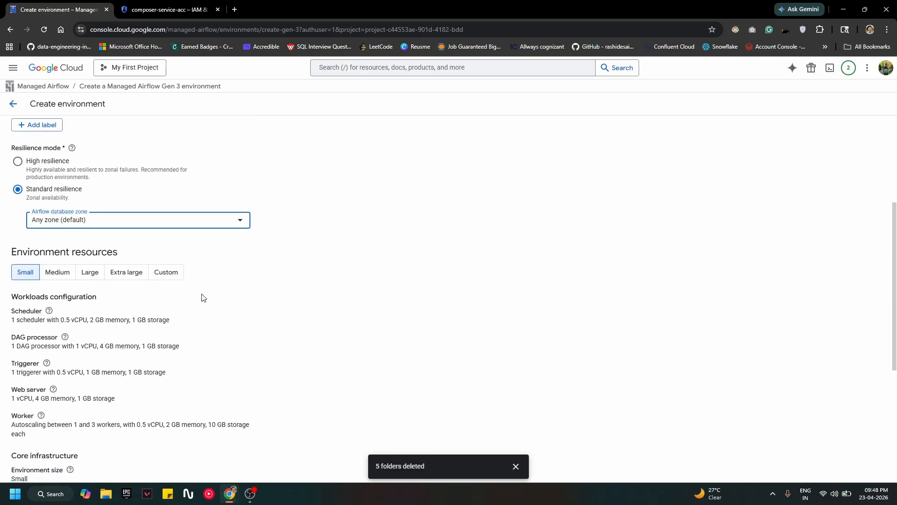
Step: Keep the Small environment resource preset instead of custom sizes
scroll(200, 297, "down", 5)
scroll(200, 296, "up", 2)
scroll(201, 297, "up", 2)
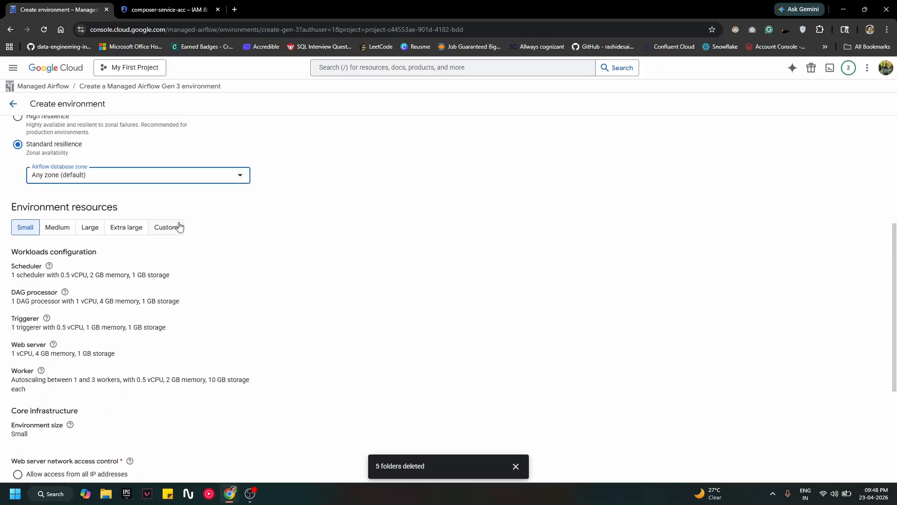
left_click(178, 227)
left_click(14, 225)
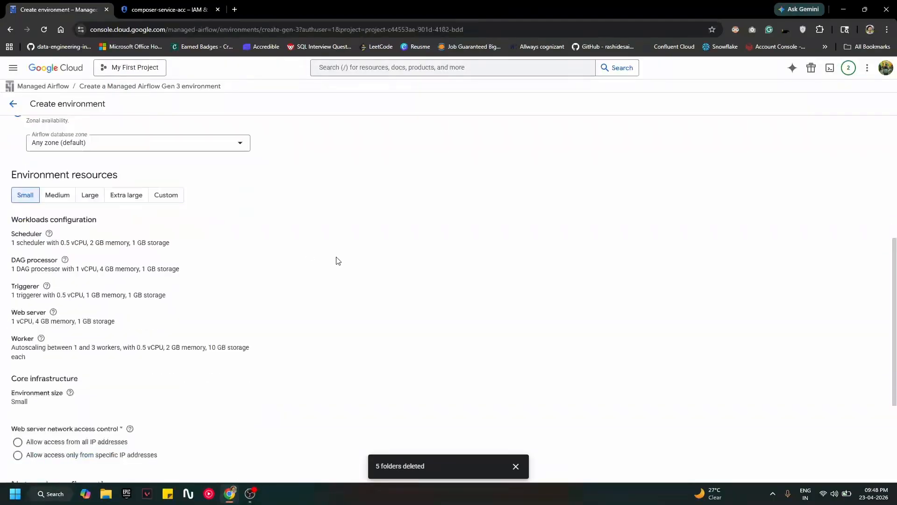
scroll(262, 267, "down", 3)
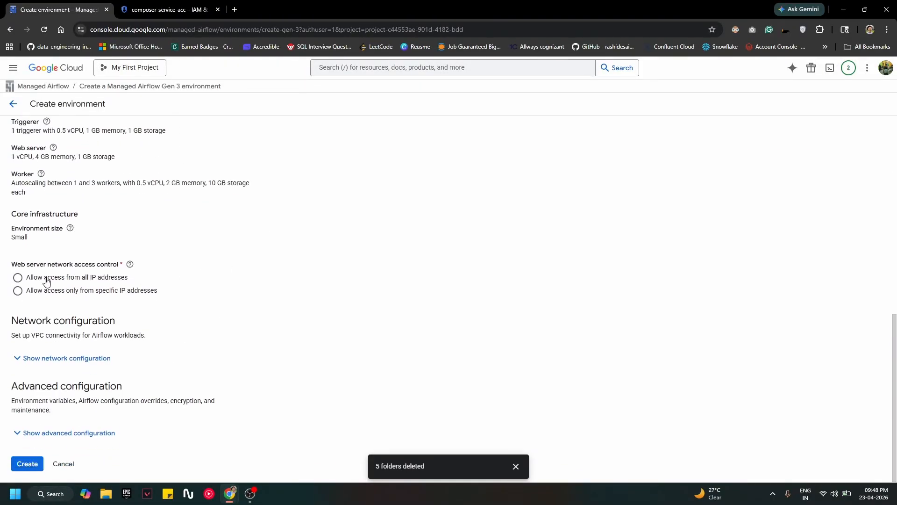
Step: Allow web server access from all IP addresses and expand network and advanced configuration
left_click(108, 278)
left_click(41, 291)
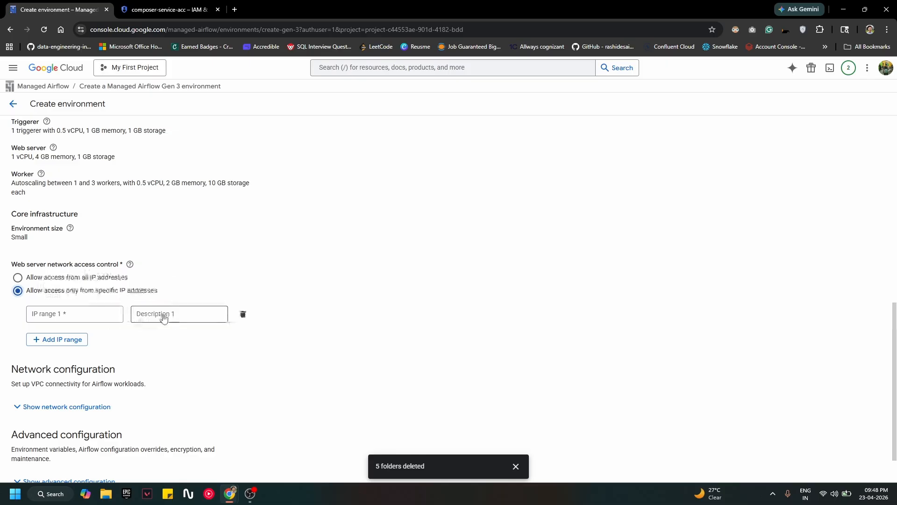
left_click(27, 279)
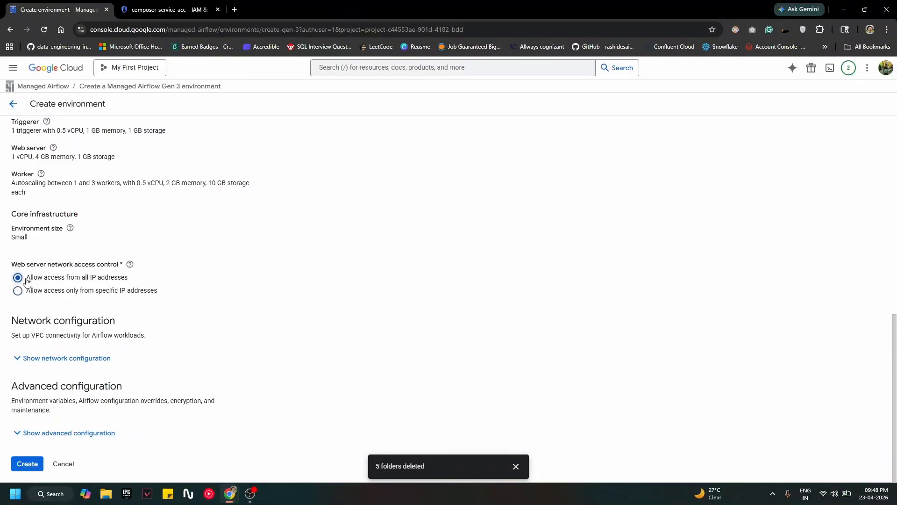
left_click(86, 364)
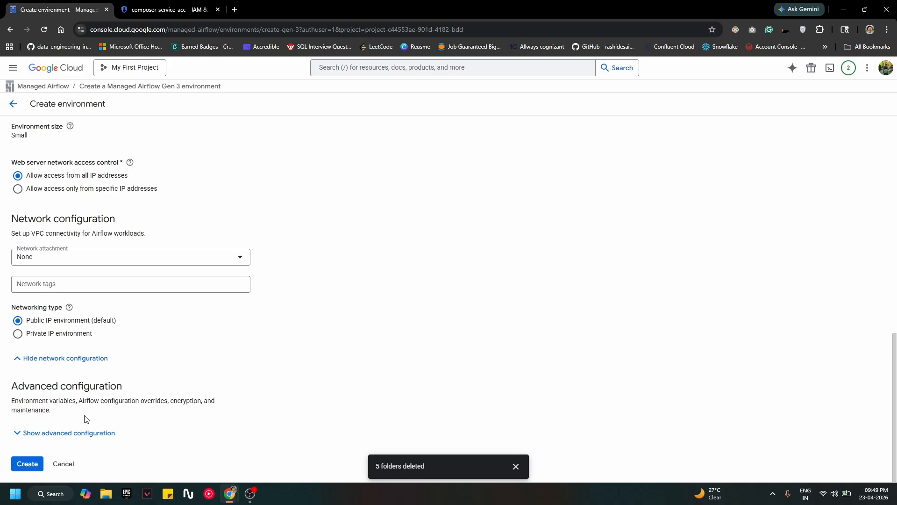
left_click(77, 433)
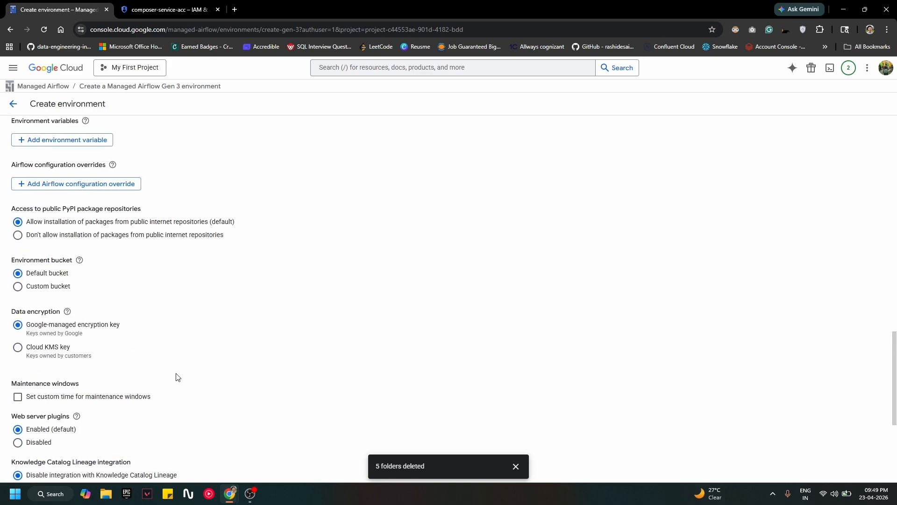
Step: Keep composer2 on the Default environment bucket rather than a custom bucket
scroll(86, 195, "up", 4)
scroll(156, 281, "down", 2)
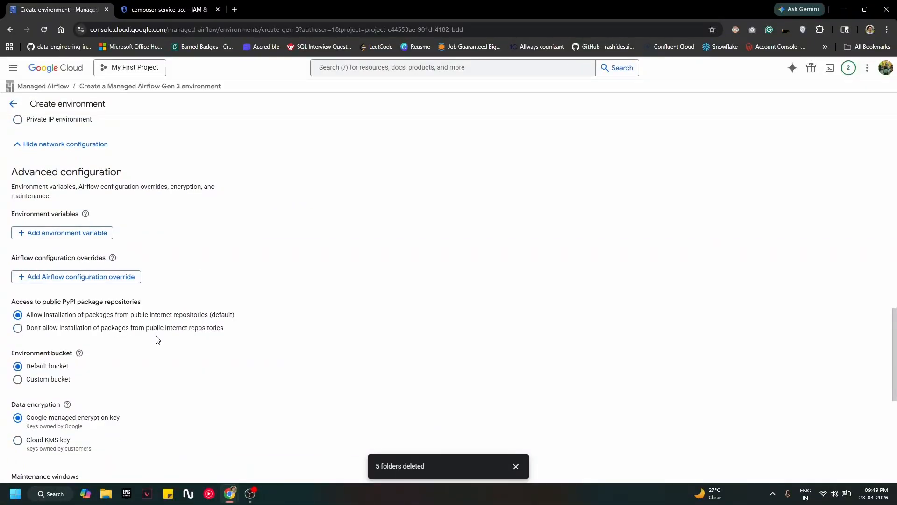
scroll(156, 338, "down", 1)
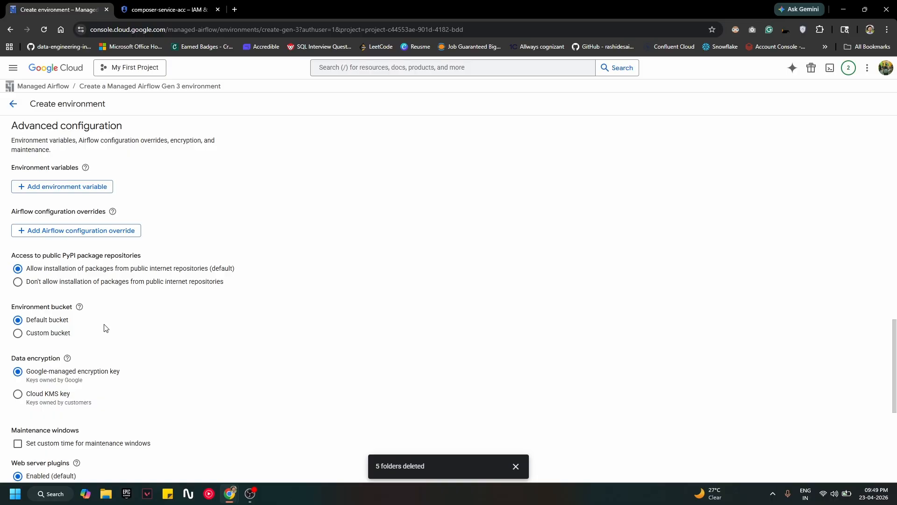
scroll(105, 328, "down", 1)
left_click(56, 287)
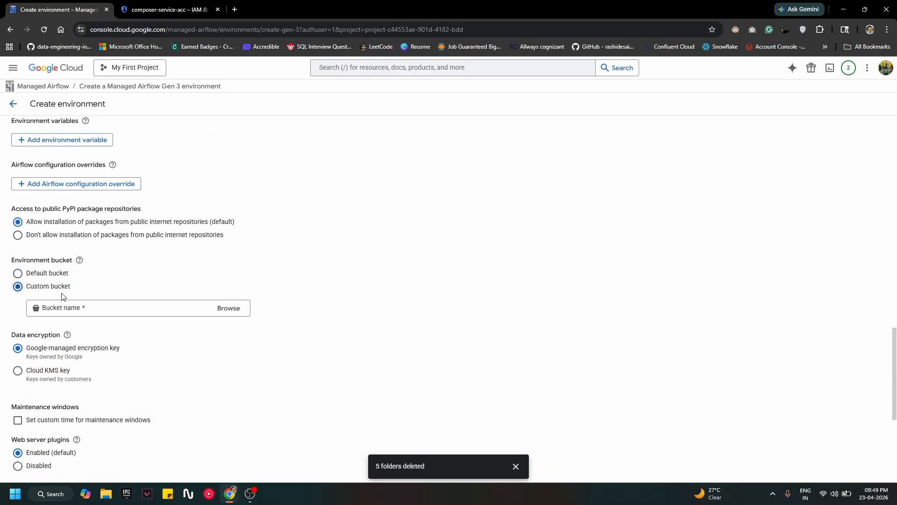
left_click(151, 312)
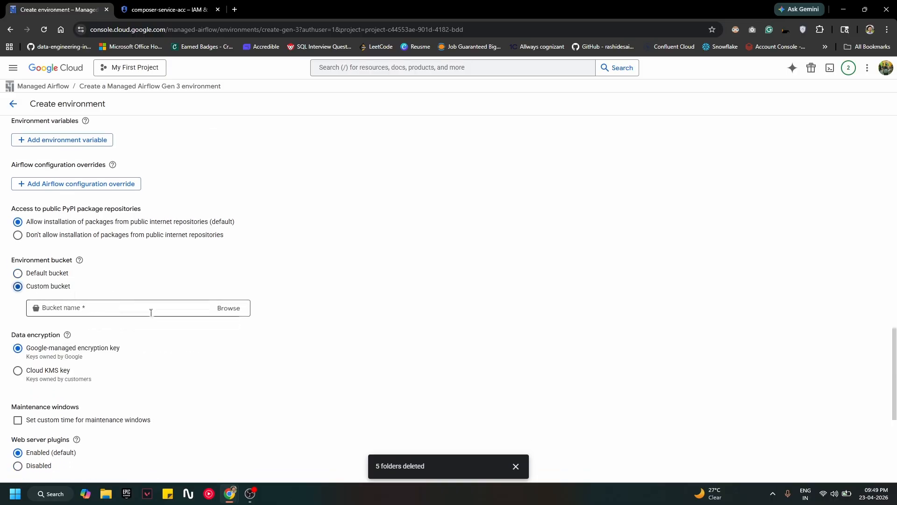
left_click_drag(43, 274, 40, 273)
scroll(20, 280, "down", 1)
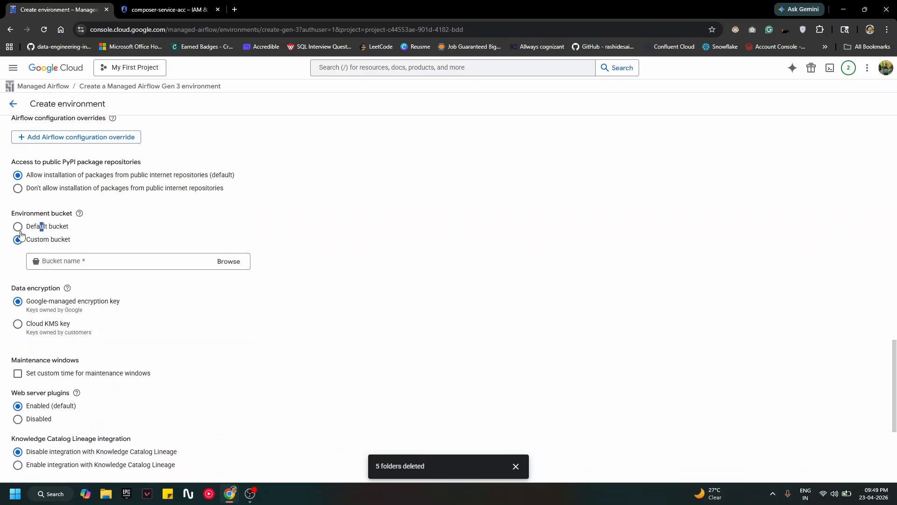
left_click(19, 229)
Step: Disable the database data retention policy
scroll(174, 335, "down", 1)
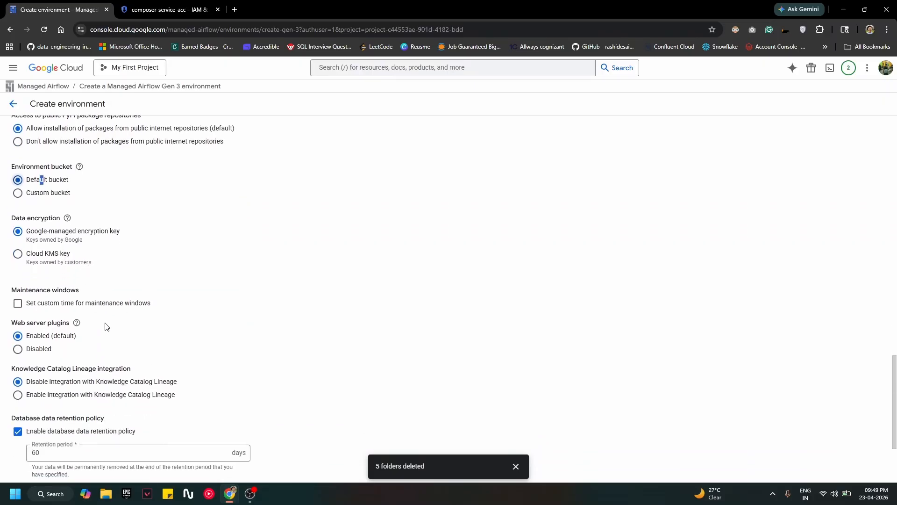
scroll(107, 327, "down", 3)
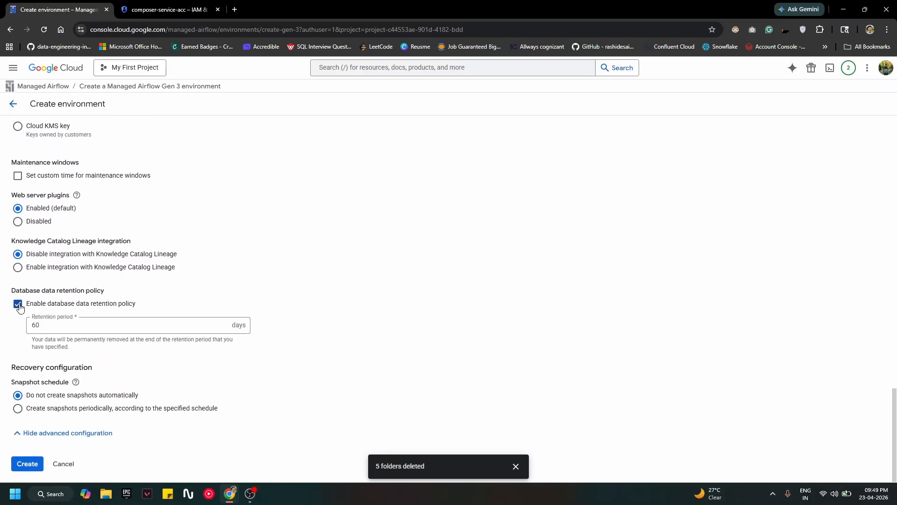
left_click(18, 304)
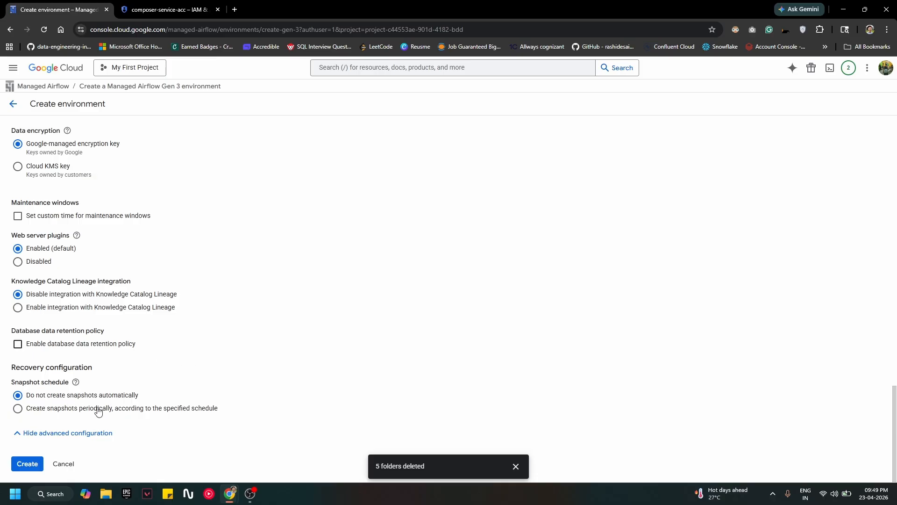
Step: Create composer2 and, once it's running, open its Airflow web UI in a new tab
left_click(18, 463)
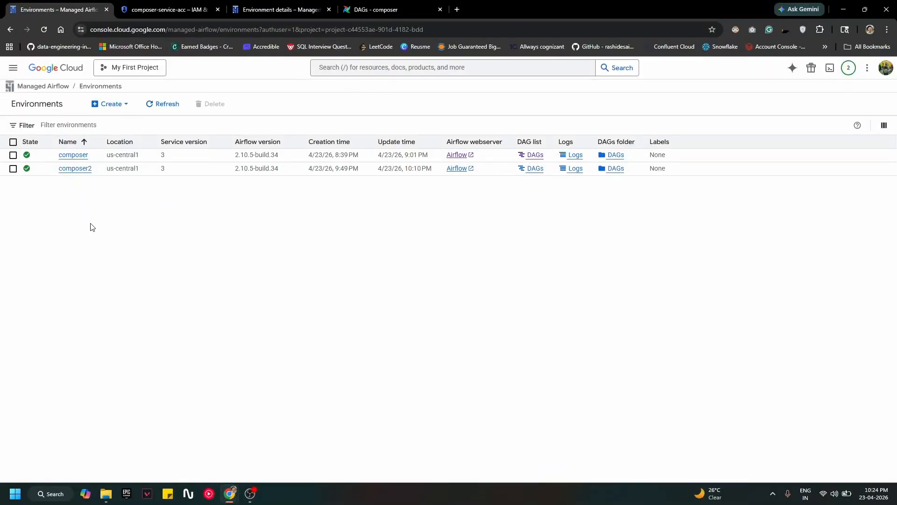
mouse_move(28, 169)
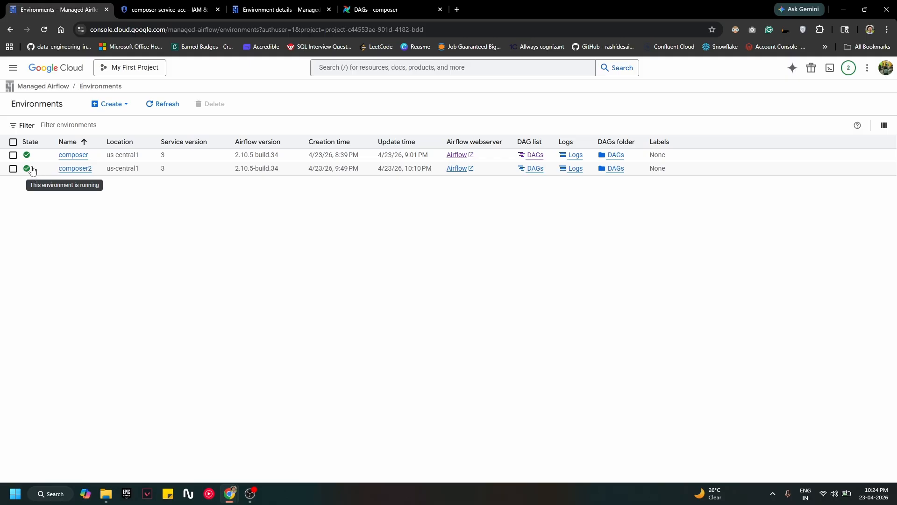
right_click(456, 169)
left_click(497, 182)
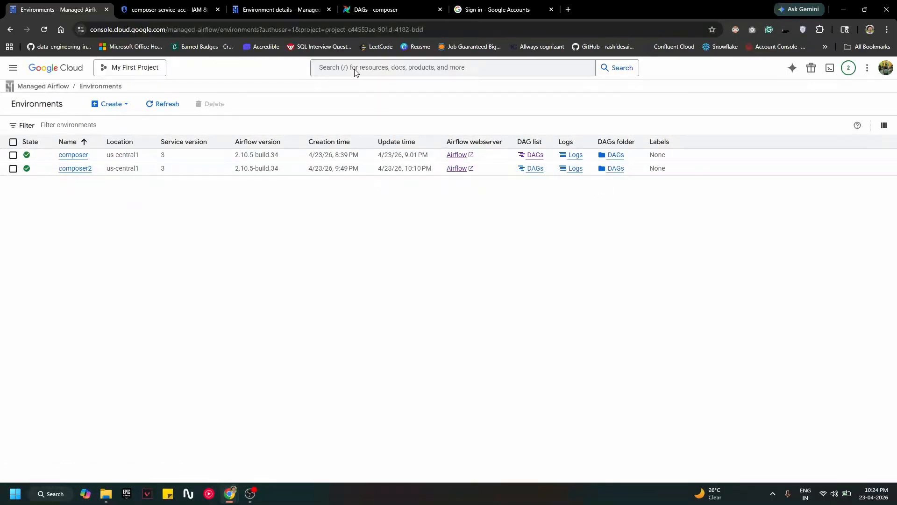
Step: Close the Google sign-in tab and go back to the Environments list with composer and composer2
left_click(185, 9)
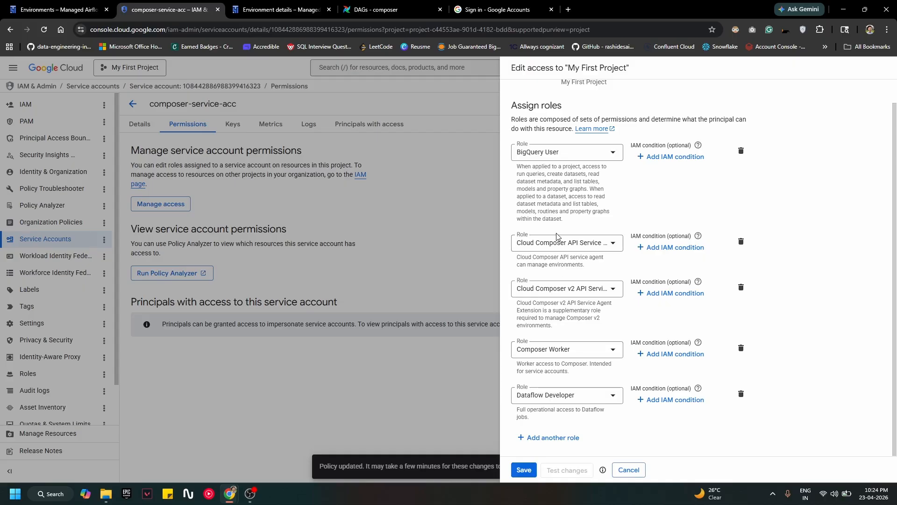
left_click(383, 10)
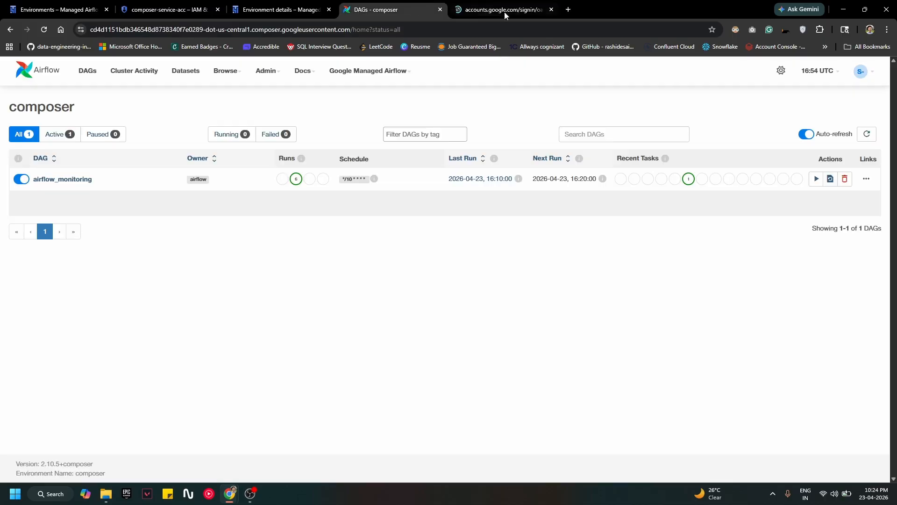
left_click(552, 9)
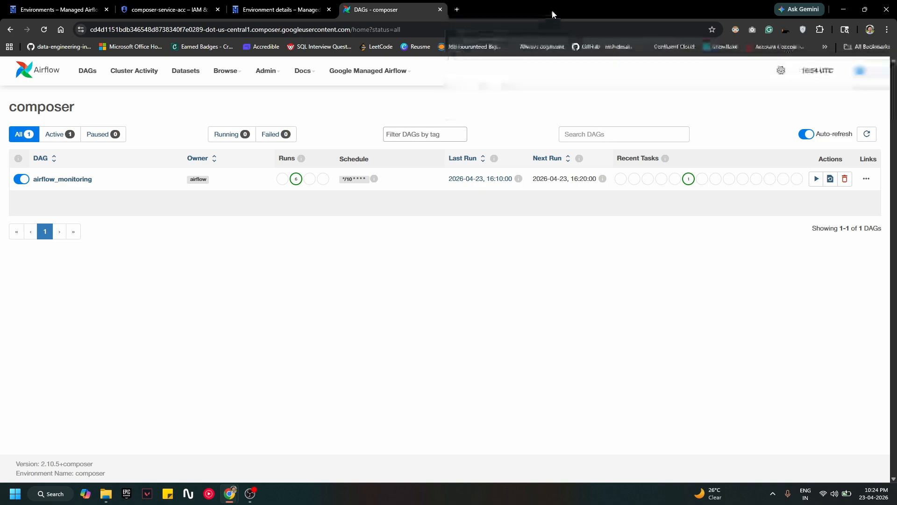
left_click(61, 5)
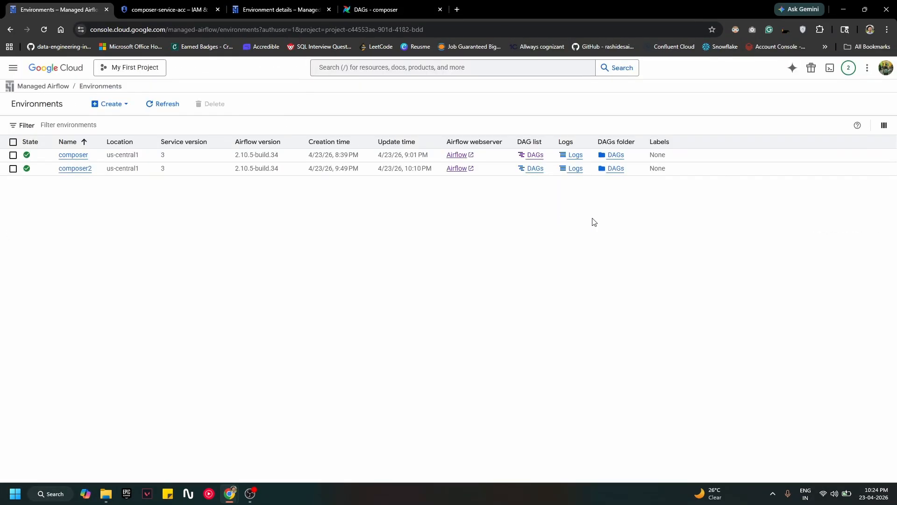